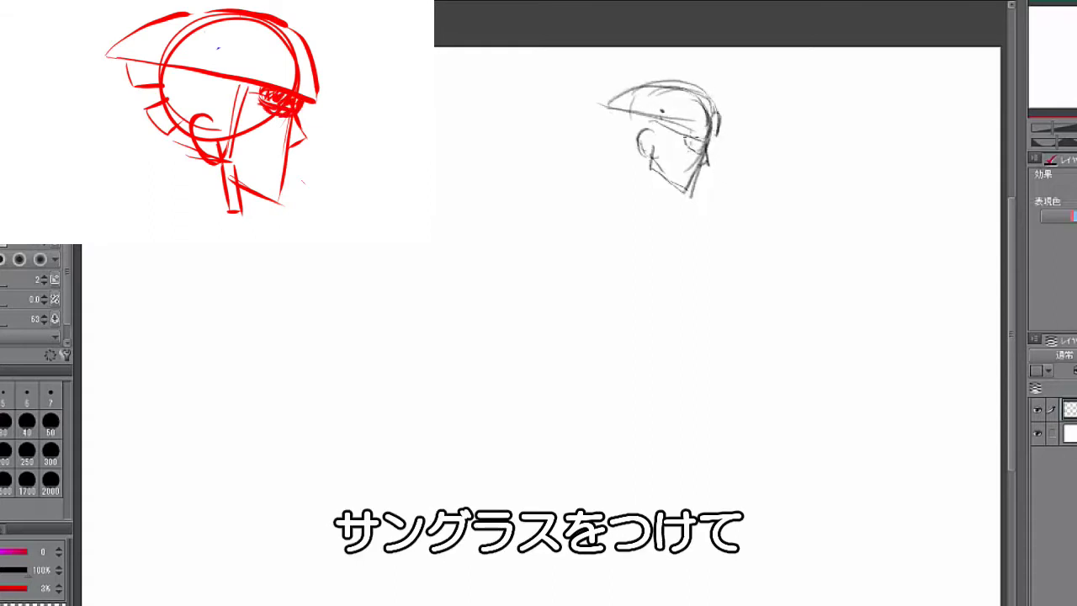
Sketch the rider's jaw and helmet strap beneath the helmet, and start the shoulder circle at the base of the neck
{"action": "mouse_move", "coordinate": [646, 127]}
{"action": "left_mouse_down"}
{"action": "mouse_move", "coordinate": [617, 128]}
{"action": "mouse_move", "coordinate": [633, 144]}
{"action": "mouse_move", "coordinate": [669, 143]}
{"action": "mouse_move", "coordinate": [673, 129]}
{"action": "mouse_move", "coordinate": [652, 159]}
{"action": "left_mouse_up"}
{"action": "mouse_move", "coordinate": [651, 160]}
{"action": "left_mouse_down"}
{"action": "mouse_move", "coordinate": [650, 202]}
{"action": "mouse_move", "coordinate": [690, 182]}
{"action": "left_mouse_up"}
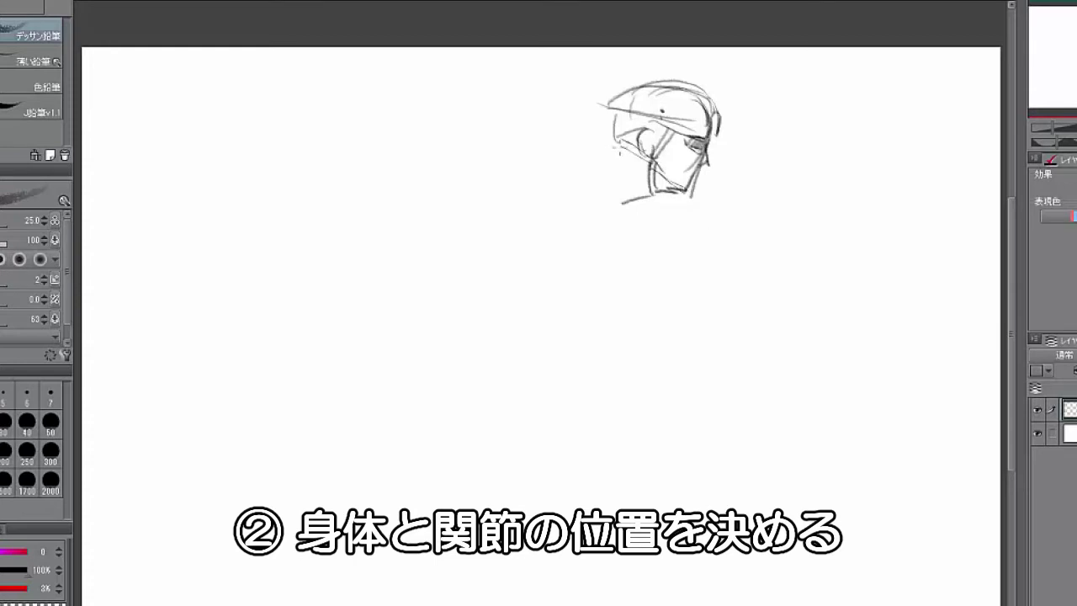
{"action": "mouse_move", "coordinate": [615, 198]}
{"action": "left_mouse_down"}
{"action": "mouse_move", "coordinate": [591, 213]}
{"action": "mouse_move", "coordinate": [615, 166]}
{"action": "mouse_move", "coordinate": [579, 220]}
{"action": "mouse_move", "coordinate": [627, 181]}
{"action": "left_mouse_up"}
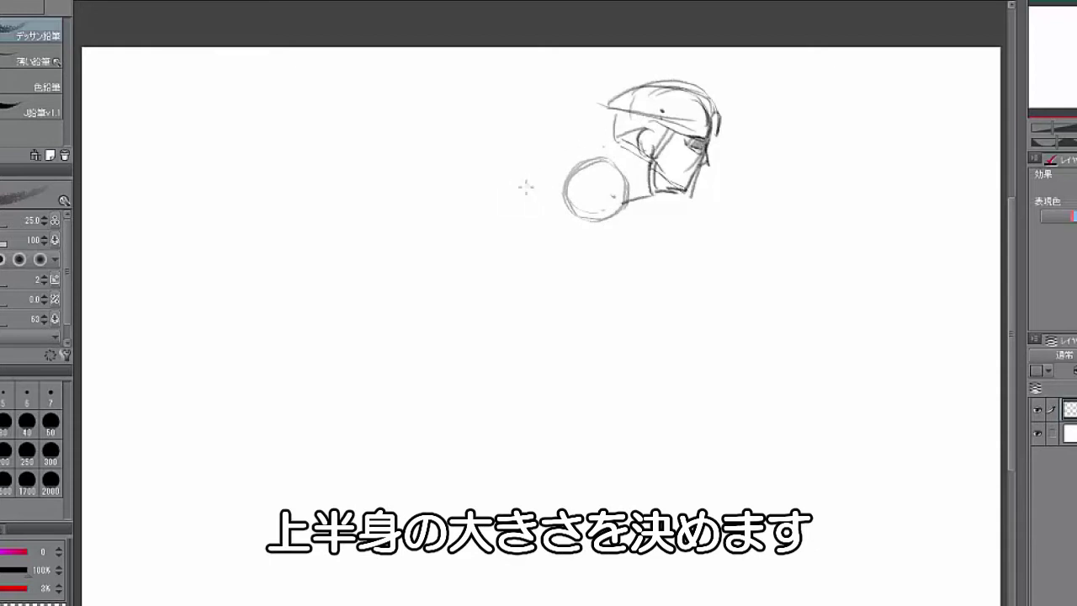
Rough in the forward-leaning torso with back guide lines, a slanted waist line and the curve of the buttocks
{"action": "left_click_drag", "start_coordinate": [524, 180], "coordinate": [542, 215]}
{"action": "left_click_drag", "start_coordinate": [533, 177], "coordinate": [610, 141]}
{"action": "mouse_move", "coordinate": [435, 220]}
{"action": "left_mouse_down"}
{"action": "mouse_move", "coordinate": [516, 186]}
{"action": "mouse_move", "coordinate": [446, 238]}
{"action": "mouse_move", "coordinate": [456, 249]}
{"action": "left_mouse_up"}
{"action": "left_click_drag", "start_coordinate": [401, 227], "coordinate": [491, 263]}
{"action": "left_click_drag", "start_coordinate": [403, 222], "coordinate": [392, 296]}
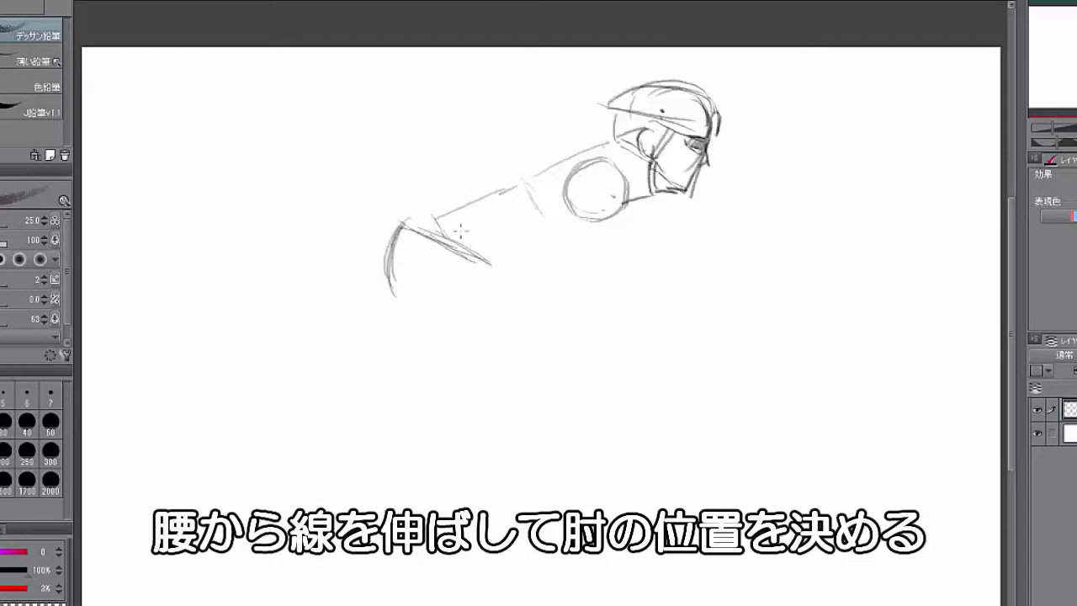
Place the elbow circle below the shoulder and the hand below the face, and connect the joints with straight arm lines
{"action": "mouse_move", "coordinate": [521, 265]}
{"action": "left_mouse_down"}
{"action": "mouse_move", "coordinate": [598, 288]}
{"action": "mouse_move", "coordinate": [589, 299]}
{"action": "mouse_move", "coordinate": [562, 290]}
{"action": "mouse_move", "coordinate": [591, 295]}
{"action": "mouse_move", "coordinate": [559, 303]}
{"action": "mouse_move", "coordinate": [594, 279]}
{"action": "left_mouse_up"}
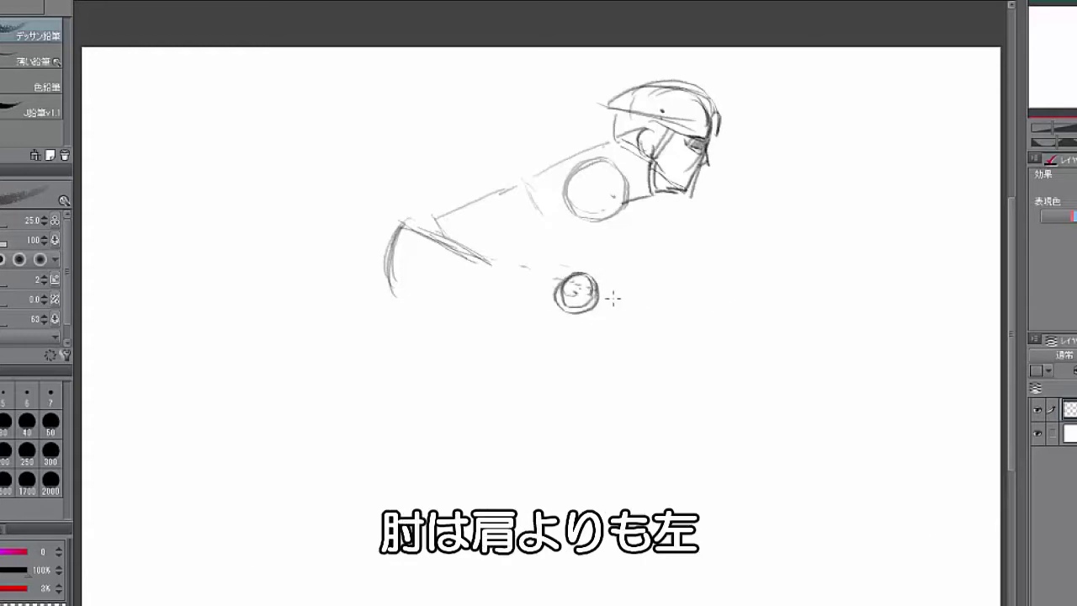
{"action": "mouse_move", "coordinate": [632, 313]}
{"action": "left_mouse_down"}
{"action": "mouse_move", "coordinate": [667, 323]}
{"action": "mouse_move", "coordinate": [705, 308]}
{"action": "mouse_move", "coordinate": [702, 329]}
{"action": "mouse_move", "coordinate": [710, 312]}
{"action": "mouse_move", "coordinate": [719, 329]}
{"action": "mouse_move", "coordinate": [684, 342]}
{"action": "mouse_move", "coordinate": [724, 329]}
{"action": "mouse_move", "coordinate": [706, 312]}
{"action": "mouse_move", "coordinate": [737, 349]}
{"action": "left_mouse_up"}
{"action": "mouse_move", "coordinate": [678, 314]}
{"action": "left_mouse_down"}
{"action": "mouse_move", "coordinate": [671, 338]}
{"action": "mouse_move", "coordinate": [661, 335]}
{"action": "left_mouse_up"}
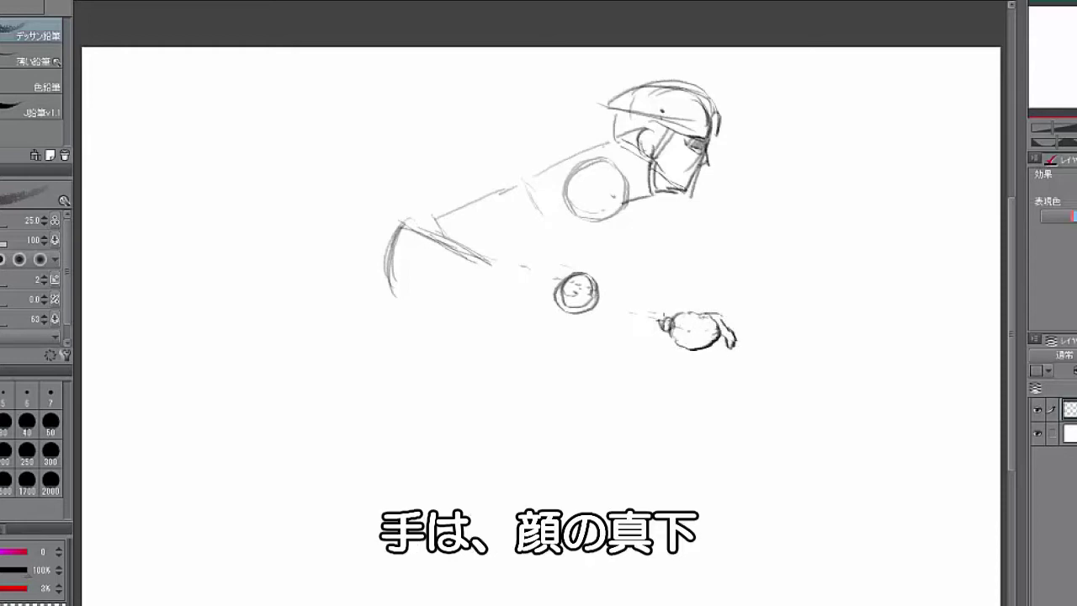
{"action": "left_click_drag", "start_coordinate": [599, 304], "coordinate": [669, 328]}
{"action": "left_click_drag", "start_coordinate": [593, 207], "coordinate": [576, 278]}
Rough in the nearly straight right leg with a hip arc, knee circle, ankle and foot joined by guide lines
{"action": "left_click_drag", "start_coordinate": [407, 303], "coordinate": [474, 272]}
{"action": "left_click_drag", "start_coordinate": [432, 308], "coordinate": [439, 357]}
{"action": "mouse_move", "coordinate": [444, 402]}
{"action": "left_mouse_down"}
{"action": "mouse_move", "coordinate": [424, 497]}
{"action": "mouse_move", "coordinate": [451, 413]}
{"action": "left_mouse_up"}
{"action": "left_click_drag", "start_coordinate": [419, 515], "coordinate": [385, 559]}
{"action": "left_click_drag", "start_coordinate": [389, 423], "coordinate": [388, 447]}
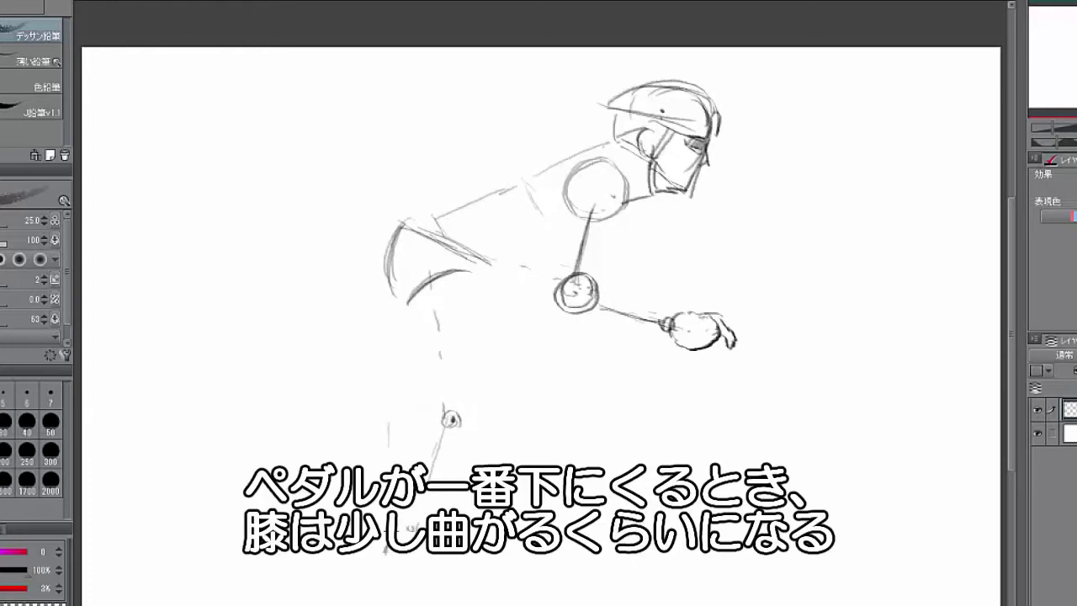
{"action": "mouse_move", "coordinate": [385, 557]}
{"action": "left_mouse_down"}
{"action": "mouse_move", "coordinate": [434, 581]}
{"action": "mouse_move", "coordinate": [427, 570]}
{"action": "mouse_move", "coordinate": [464, 581]}
{"action": "left_mouse_up"}
Rough in the bent left leg with a raised knee circle, a thigh guide line and a shin running to the ankle
{"action": "left_click_drag", "start_coordinate": [614, 340], "coordinate": [610, 341]}
{"action": "left_click_drag", "start_coordinate": [505, 310], "coordinate": [604, 340]}
{"action": "left_click_drag", "start_coordinate": [466, 451], "coordinate": [472, 456]}
{"action": "mouse_move", "coordinate": [607, 352]}
{"action": "left_mouse_down"}
{"action": "mouse_move", "coordinate": [479, 447]}
{"action": "mouse_move", "coordinate": [476, 491]}
{"action": "mouse_move", "coordinate": [456, 487]}
{"action": "mouse_move", "coordinate": [485, 508]}
{"action": "left_mouse_up"}
Outline the thigh, shin and calf of the nearly straight right leg
{"action": "left_click_drag", "start_coordinate": [454, 268], "coordinate": [476, 382]}
{"action": "mouse_move", "coordinate": [411, 303]}
{"action": "left_mouse_down"}
{"action": "mouse_move", "coordinate": [442, 406]}
{"action": "mouse_move", "coordinate": [476, 421]}
{"action": "left_mouse_up"}
{"action": "left_click_drag", "start_coordinate": [433, 381], "coordinate": [421, 455]}
{"action": "left_click_drag", "start_coordinate": [471, 429], "coordinate": [421, 538]}
{"action": "left_click_drag", "start_coordinate": [413, 480], "coordinate": [400, 519]}
Outline the bent left leg's thigh, knee and shin, and add its foot
{"action": "left_click_drag", "start_coordinate": [487, 336], "coordinate": [576, 340]}
{"action": "left_click_drag", "start_coordinate": [500, 275], "coordinate": [555, 294]}
{"action": "mouse_move", "coordinate": [612, 325]}
{"action": "left_mouse_down"}
{"action": "mouse_move", "coordinate": [626, 344]}
{"action": "mouse_move", "coordinate": [618, 365]}
{"action": "left_mouse_up"}
{"action": "left_click_drag", "start_coordinate": [604, 375], "coordinate": [500, 449]}
{"action": "left_click_drag", "start_coordinate": [579, 345], "coordinate": [510, 416]}
{"action": "mouse_move", "coordinate": [530, 389]}
{"action": "left_mouse_down"}
{"action": "mouse_move", "coordinate": [482, 447]}
{"action": "mouse_move", "coordinate": [486, 471]}
{"action": "left_mouse_up"}
{"action": "left_click_drag", "start_coordinate": [476, 459], "coordinate": [496, 529]}
Outline the torso with the belly, neck and shoulder lines and one long curved back from neck to hips
{"action": "left_click_drag", "start_coordinate": [472, 268], "coordinate": [511, 225]}
{"action": "left_click_drag", "start_coordinate": [476, 286], "coordinate": [515, 251]}
{"action": "left_click_drag", "start_coordinate": [504, 280], "coordinate": [561, 229]}
{"action": "mouse_move", "coordinate": [557, 153]}
{"action": "left_mouse_down"}
{"action": "mouse_move", "coordinate": [631, 156]}
{"action": "mouse_move", "coordinate": [616, 180]}
{"action": "left_mouse_up"}
{"action": "mouse_move", "coordinate": [607, 146]}
{"action": "left_mouse_down"}
{"action": "mouse_move", "coordinate": [627, 167]}
{"action": "mouse_move", "coordinate": [556, 160]}
{"action": "left_mouse_up"}
{"action": "left_click_drag", "start_coordinate": [569, 155], "coordinate": [406, 227]}
{"action": "left_click_drag", "start_coordinate": [604, 157], "coordinate": [547, 165]}
{"action": "left_click_drag", "start_coordinate": [572, 215], "coordinate": [508, 259]}
Outline the upper arm and forearm around their guide lines, and strengthen the belly line
{"action": "left_click_drag", "start_coordinate": [624, 207], "coordinate": [592, 281]}
{"action": "mouse_move", "coordinate": [572, 199]}
{"action": "left_mouse_down"}
{"action": "mouse_move", "coordinate": [559, 284]}
{"action": "mouse_move", "coordinate": [673, 313]}
{"action": "left_mouse_up"}
{"action": "left_click_drag", "start_coordinate": [588, 318], "coordinate": [671, 338]}
{"action": "left_click_drag", "start_coordinate": [582, 226], "coordinate": [488, 260]}
Reinforce the right leg's thigh, calf and foot outlines and the curve of the back
{"action": "left_click_drag", "start_coordinate": [468, 434], "coordinate": [419, 542]}
{"action": "left_click_drag", "start_coordinate": [437, 409], "coordinate": [396, 526]}
{"action": "left_click_drag", "start_coordinate": [407, 469], "coordinate": [375, 579]}
{"action": "left_click_drag", "start_coordinate": [412, 535], "coordinate": [478, 603]}
{"action": "mouse_move", "coordinate": [415, 221]}
{"action": "left_mouse_down"}
{"action": "mouse_move", "coordinate": [402, 307]}
{"action": "mouse_move", "coordinate": [439, 392]}
{"action": "left_mouse_up"}
{"action": "left_click_drag", "start_coordinate": [469, 267], "coordinate": [481, 356]}
{"action": "left_click_drag", "start_coordinate": [414, 281], "coordinate": [444, 403]}
{"action": "left_click_drag", "start_coordinate": [554, 153], "coordinate": [406, 227]}
{"action": "left_click_drag", "start_coordinate": [385, 546], "coordinate": [378, 589]}
{"action": "left_click_drag", "start_coordinate": [421, 550], "coordinate": [465, 602]}
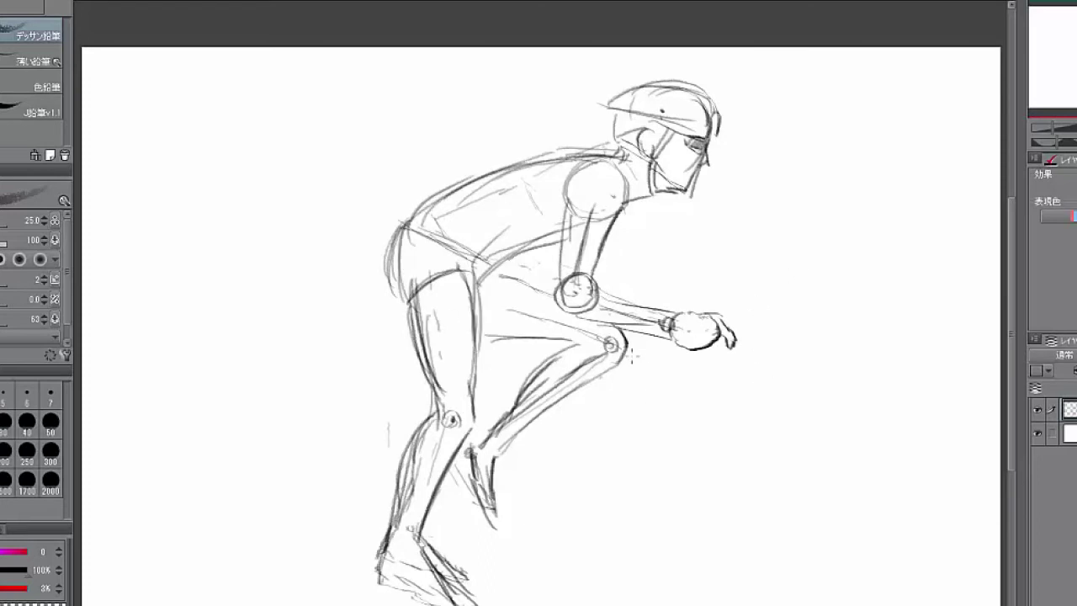
Add a new layer and sketch the bicycle's curved drop handlebar and stem in red at the rider's hand
{"action": "key", "text": "ctrl+shift+n"}
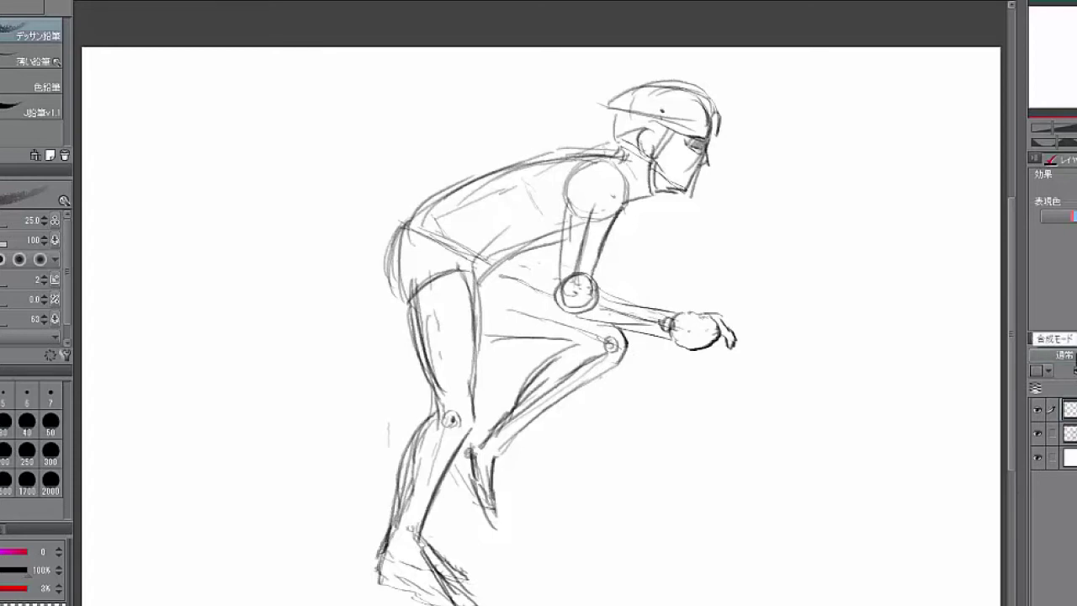
{"action": "left_click", "coordinate": [28, 588]}
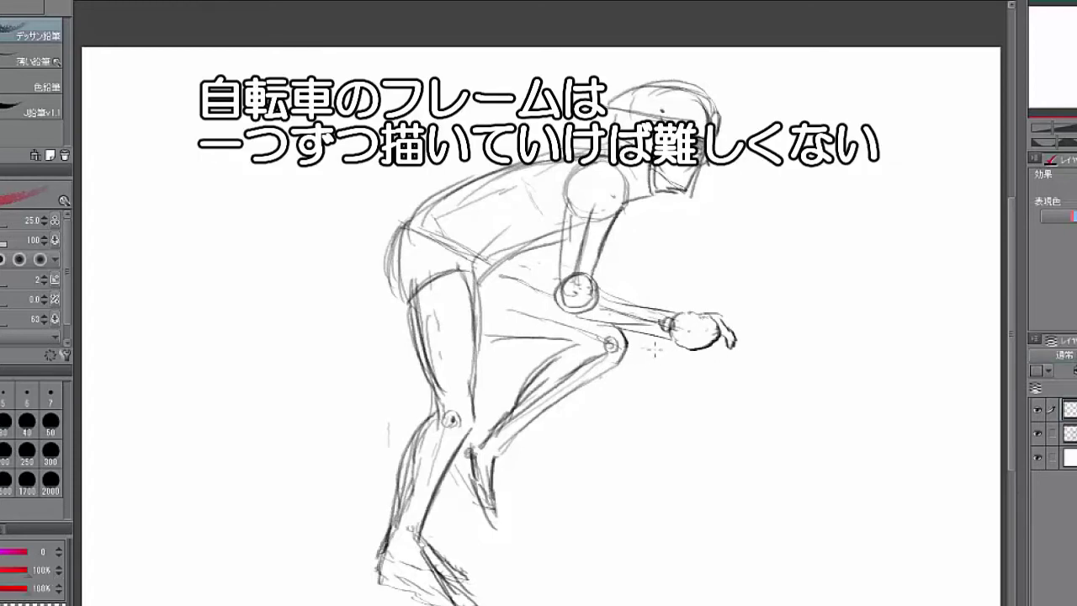
{"action": "left_click_drag", "start_coordinate": [650, 356], "coordinate": [684, 328]}
{"action": "mouse_move", "coordinate": [684, 384]}
{"action": "left_mouse_down"}
{"action": "mouse_move", "coordinate": [710, 364]}
{"action": "mouse_move", "coordinate": [684, 386]}
{"action": "left_mouse_up"}
{"action": "left_click_drag", "start_coordinate": [721, 339], "coordinate": [730, 363]}
Sketch the slanted head tube and fork lines descending from the handlebar stem in red
{"action": "mouse_move", "coordinate": [658, 340]}
{"action": "left_mouse_down"}
{"action": "mouse_move", "coordinate": [647, 346]}
{"action": "mouse_move", "coordinate": [671, 345]}
{"action": "mouse_move", "coordinate": [639, 348]}
{"action": "mouse_move", "coordinate": [649, 348]}
{"action": "mouse_move", "coordinate": [687, 439]}
{"action": "left_mouse_up"}
{"action": "left_click_drag", "start_coordinate": [667, 406], "coordinate": [679, 446]}
{"action": "left_click_drag", "start_coordinate": [651, 352], "coordinate": [676, 426]}
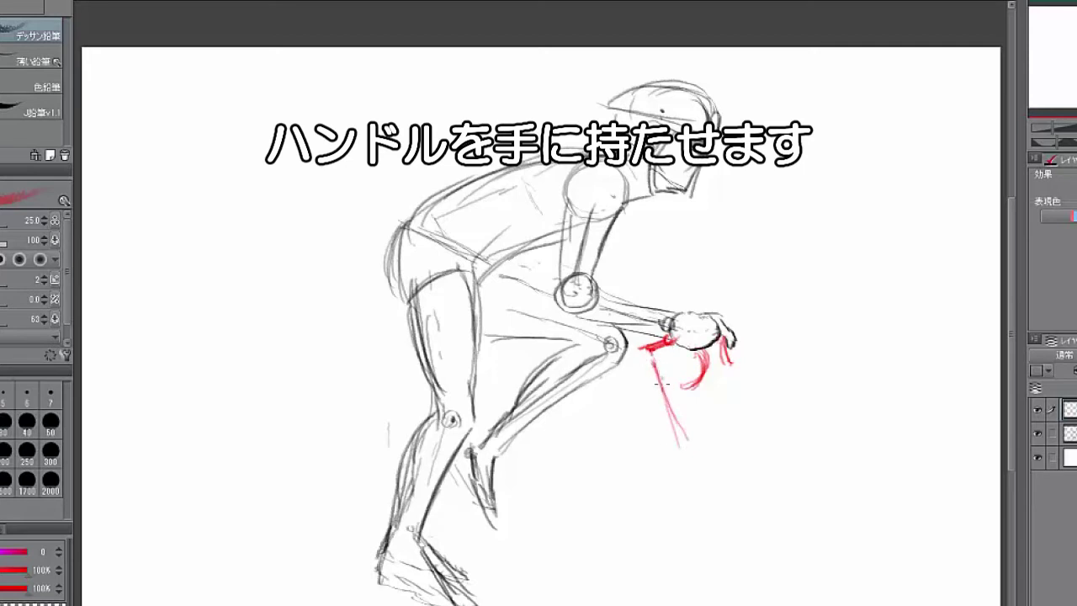
{"action": "mouse_move", "coordinate": [649, 367]}
{"action": "left_mouse_down"}
{"action": "mouse_move", "coordinate": [667, 380]}
{"action": "mouse_move", "coordinate": [708, 485]}
{"action": "left_mouse_up"}
{"action": "left_click_drag", "start_coordinate": [650, 402], "coordinate": [709, 521]}
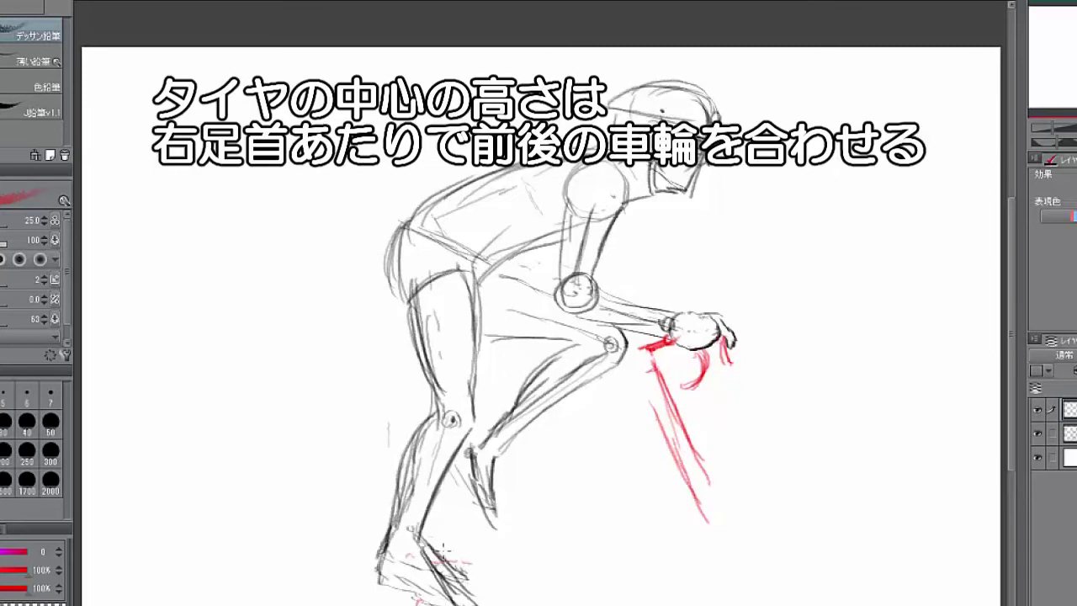
Sketch the chainring circle beside the right foot and a horizontal wheel-center guide line at ankle height
{"action": "mouse_move", "coordinate": [437, 503]}
{"action": "left_mouse_down"}
{"action": "mouse_move", "coordinate": [471, 580]}
{"action": "mouse_move", "coordinate": [431, 502]}
{"action": "left_mouse_up"}
{"action": "left_click_drag", "start_coordinate": [243, 528], "coordinate": [829, 538]}
Extend the front fork down to the guide line and end it with a small front hub circle
{"action": "left_click_drag", "start_coordinate": [651, 402], "coordinate": [708, 506]}
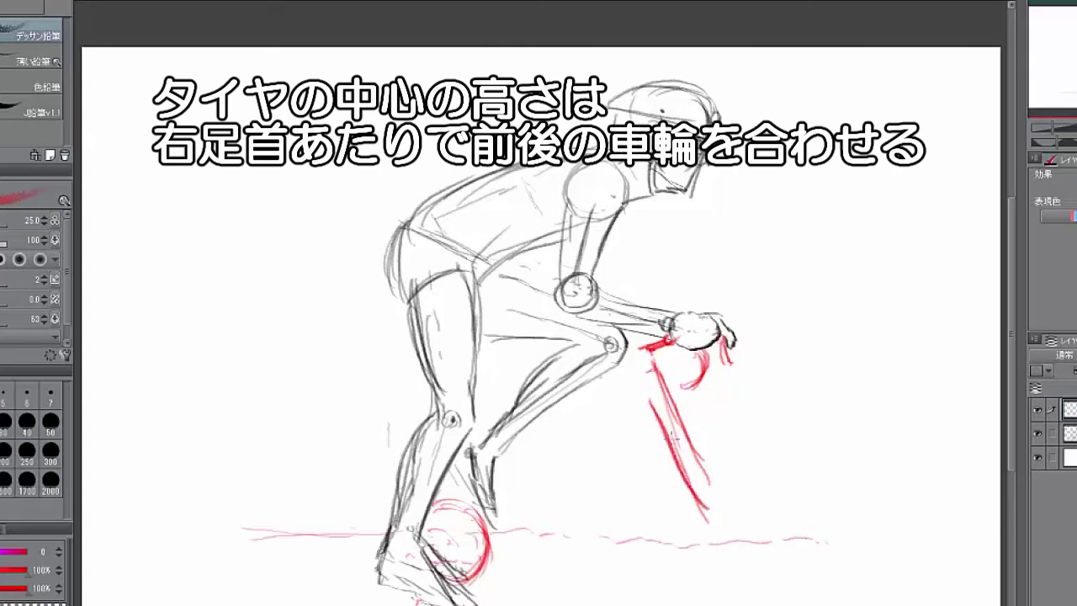
{"action": "left_click_drag", "start_coordinate": [668, 433], "coordinate": [730, 535]}
{"action": "left_click_drag", "start_coordinate": [702, 500], "coordinate": [729, 542]}
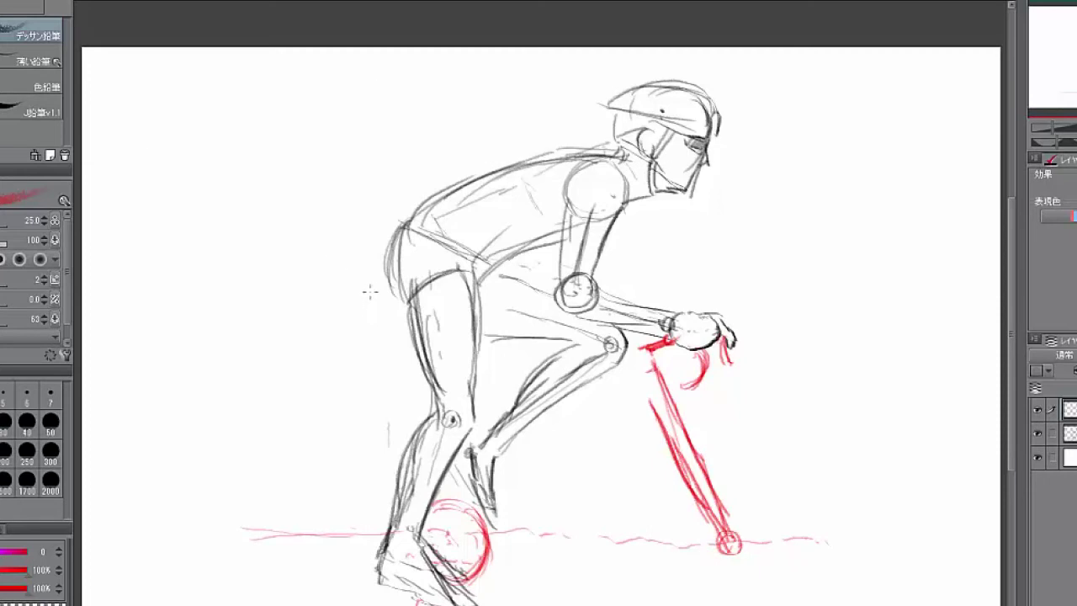
Sketch the saddle behind the rider's hips, and draw a horizontal guide line at handlebar height for comparison
{"action": "left_click_drag", "start_coordinate": [321, 260], "coordinate": [319, 278]}
{"action": "mouse_move", "coordinate": [314, 265]}
{"action": "left_mouse_down"}
{"action": "mouse_move", "coordinate": [310, 296]}
{"action": "mouse_move", "coordinate": [375, 281]}
{"action": "mouse_move", "coordinate": [373, 298]}
{"action": "mouse_move", "coordinate": [390, 291]}
{"action": "left_mouse_up"}
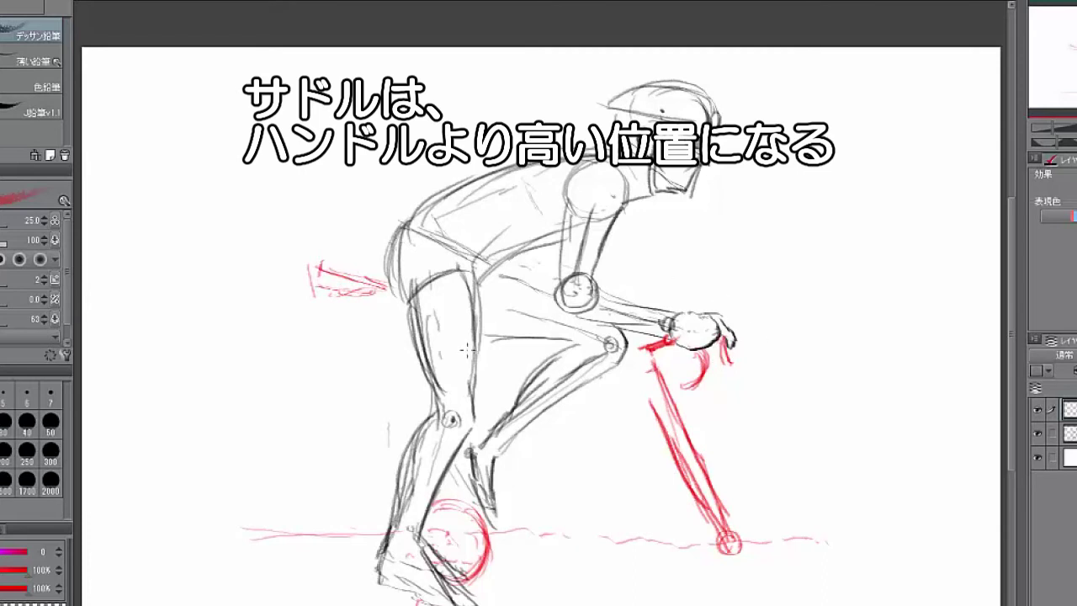
{"action": "left_click_drag", "start_coordinate": [215, 348], "coordinate": [653, 347]}
{"action": "left_click_drag", "start_coordinate": [530, 347], "coordinate": [622, 345]}
Draw the seatpost slanting from the saddle down toward the chainring
{"action": "mouse_move", "coordinate": [316, 269]}
{"action": "left_mouse_down"}
{"action": "mouse_move", "coordinate": [392, 297]}
{"action": "mouse_move", "coordinate": [366, 296]}
{"action": "mouse_move", "coordinate": [392, 388]}
{"action": "left_mouse_up"}
{"action": "left_click_drag", "start_coordinate": [372, 320], "coordinate": [406, 442]}
{"action": "left_click_drag", "start_coordinate": [367, 308], "coordinate": [408, 443]}
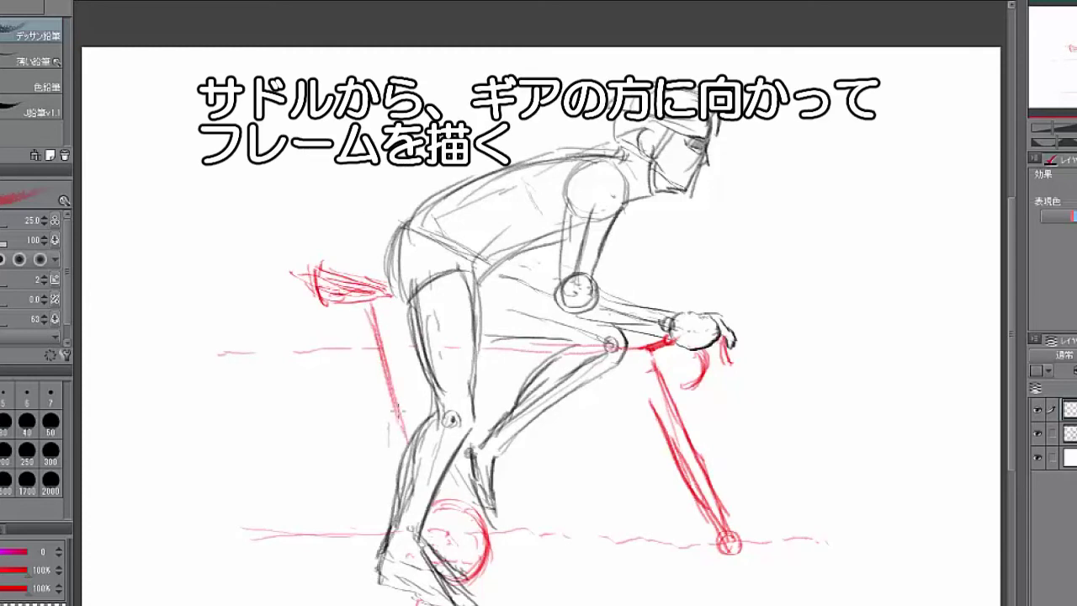
Mark the frame joint below the stem, and draw the top tube between it and the seatpost
{"action": "left_click_drag", "start_coordinate": [636, 355], "coordinate": [649, 343]}
{"action": "mouse_move", "coordinate": [656, 389]}
{"action": "left_mouse_down"}
{"action": "mouse_move", "coordinate": [648, 404]}
{"action": "mouse_move", "coordinate": [661, 399]}
{"action": "left_mouse_up"}
{"action": "left_click_drag", "start_coordinate": [397, 408], "coordinate": [653, 393]}
{"action": "left_click_drag", "start_coordinate": [484, 408], "coordinate": [650, 399]}
Draw the down tube as two parallel lines from the head tube to the chainring
{"action": "mouse_move", "coordinate": [547, 404]}
{"action": "left_mouse_down"}
{"action": "mouse_move", "coordinate": [648, 399]}
{"action": "mouse_move", "coordinate": [626, 454]}
{"action": "left_mouse_up"}
{"action": "left_click_drag", "start_coordinate": [496, 541], "coordinate": [575, 490]}
{"action": "left_click_drag", "start_coordinate": [576, 490], "coordinate": [660, 427]}
{"action": "mouse_move", "coordinate": [501, 538]}
{"action": "left_mouse_down"}
{"action": "mouse_move", "coordinate": [658, 431]}
{"action": "mouse_move", "coordinate": [643, 424]}
{"action": "mouse_move", "coordinate": [556, 493]}
{"action": "mouse_move", "coordinate": [644, 426]}
{"action": "left_mouse_up"}
{"action": "left_click_drag", "start_coordinate": [489, 531], "coordinate": [641, 435]}
Add the seat clamp where the top tube meets the seat tube, and thicken the seatpost above it
{"action": "left_click_drag", "start_coordinate": [386, 388], "coordinate": [401, 386]}
{"action": "mouse_move", "coordinate": [400, 387]}
{"action": "left_mouse_down"}
{"action": "mouse_move", "coordinate": [410, 419]}
{"action": "mouse_move", "coordinate": [391, 404]}
{"action": "left_mouse_up"}
{"action": "mouse_move", "coordinate": [393, 415]}
{"action": "left_mouse_down"}
{"action": "mouse_move", "coordinate": [405, 412]}
{"action": "mouse_move", "coordinate": [405, 444]}
{"action": "left_mouse_up"}
{"action": "left_click_drag", "start_coordinate": [383, 387], "coordinate": [390, 414]}
{"action": "left_click_drag", "start_coordinate": [373, 304], "coordinate": [390, 386]}
{"action": "left_click_drag", "start_coordinate": [379, 329], "coordinate": [394, 387]}
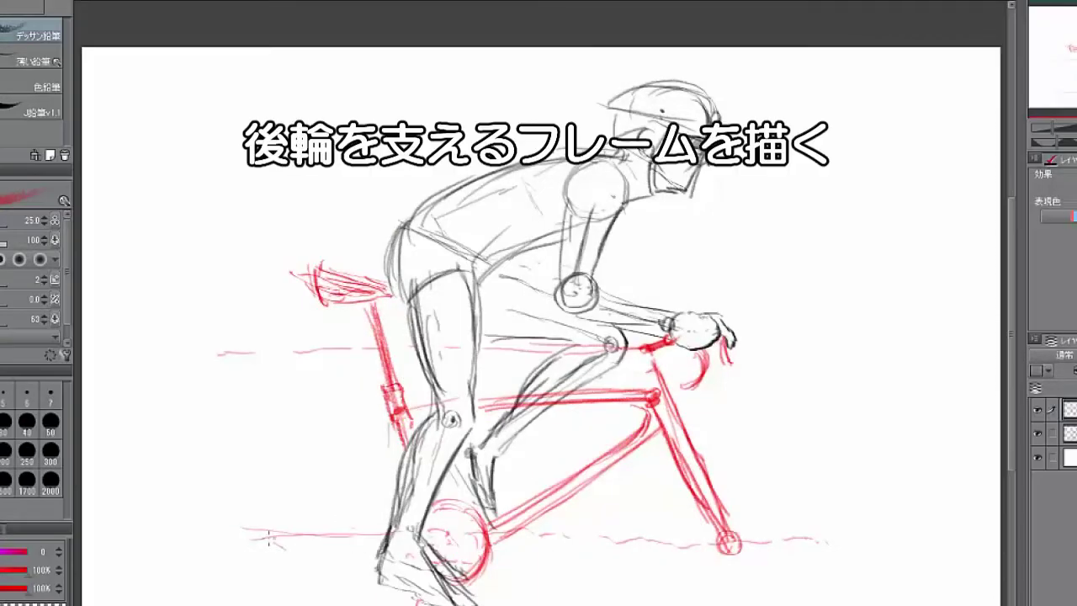
Draw the chainstay and seatstay supporting the rear wheel, and mark the rear hub where they meet
{"action": "mouse_move", "coordinate": [270, 530]}
{"action": "left_mouse_down"}
{"action": "mouse_move", "coordinate": [263, 524]}
{"action": "mouse_move", "coordinate": [376, 539]}
{"action": "left_mouse_up"}
{"action": "left_click_drag", "start_coordinate": [308, 528], "coordinate": [387, 537]}
{"action": "left_click_drag", "start_coordinate": [390, 427], "coordinate": [281, 523]}
{"action": "left_click_drag", "start_coordinate": [393, 439], "coordinate": [291, 533]}
{"action": "left_click_drag", "start_coordinate": [286, 540], "coordinate": [288, 554]}
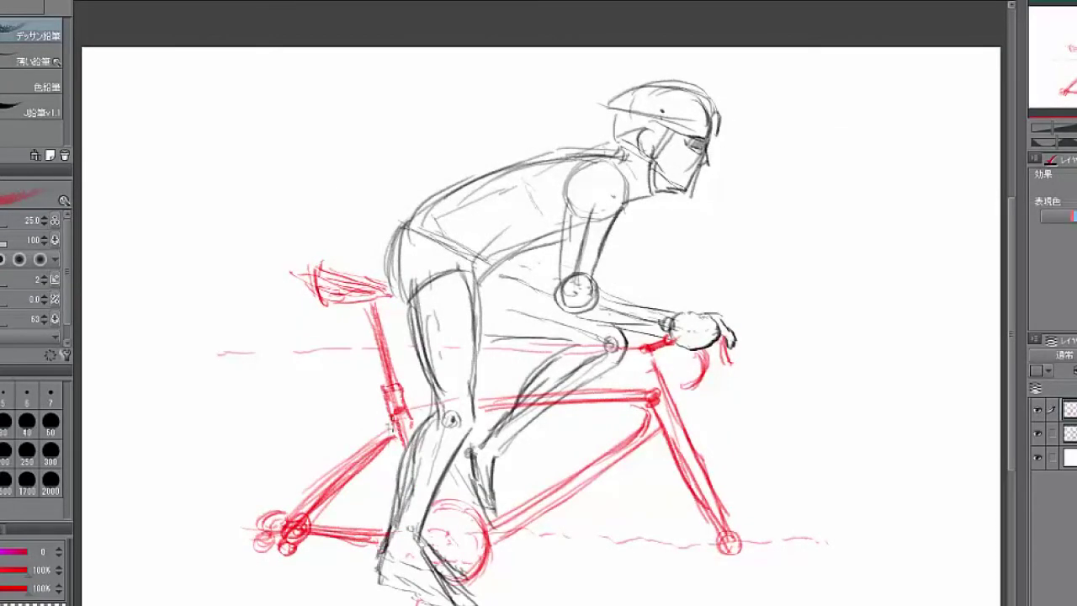
Mark the front tire's radius above, below, left and right of the front hub
{"action": "left_click_drag", "start_coordinate": [704, 427], "coordinate": [732, 427]}
{"action": "left_click_drag", "start_coordinate": [728, 555], "coordinate": [728, 605]}
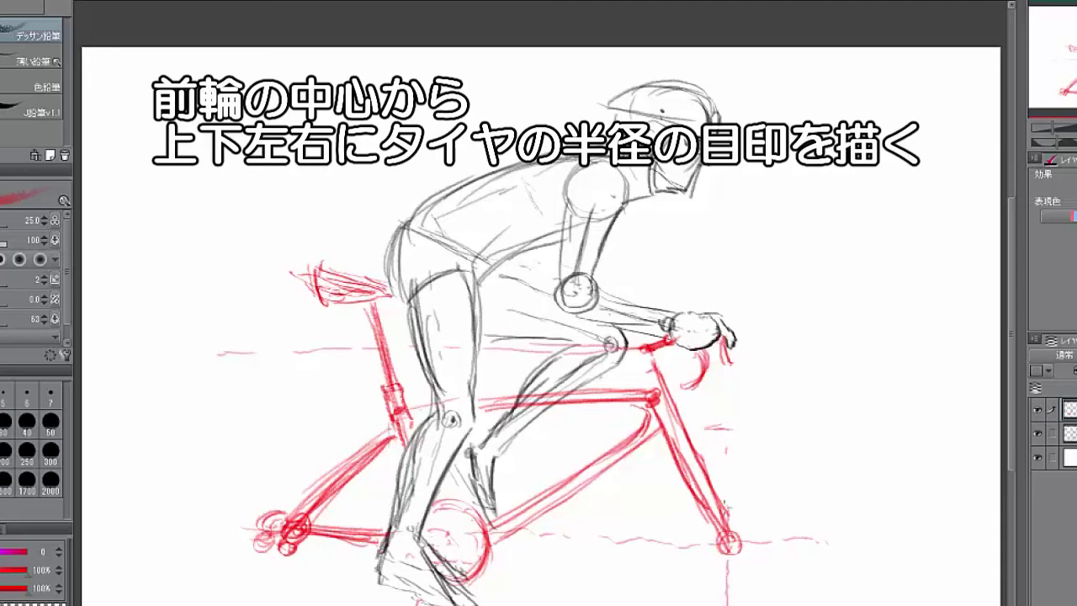
{"action": "mouse_move", "coordinate": [620, 545]}
{"action": "left_mouse_down"}
{"action": "mouse_move", "coordinate": [831, 549]}
{"action": "mouse_move", "coordinate": [836, 559]}
{"action": "mouse_move", "coordinate": [601, 555]}
{"action": "left_mouse_up"}
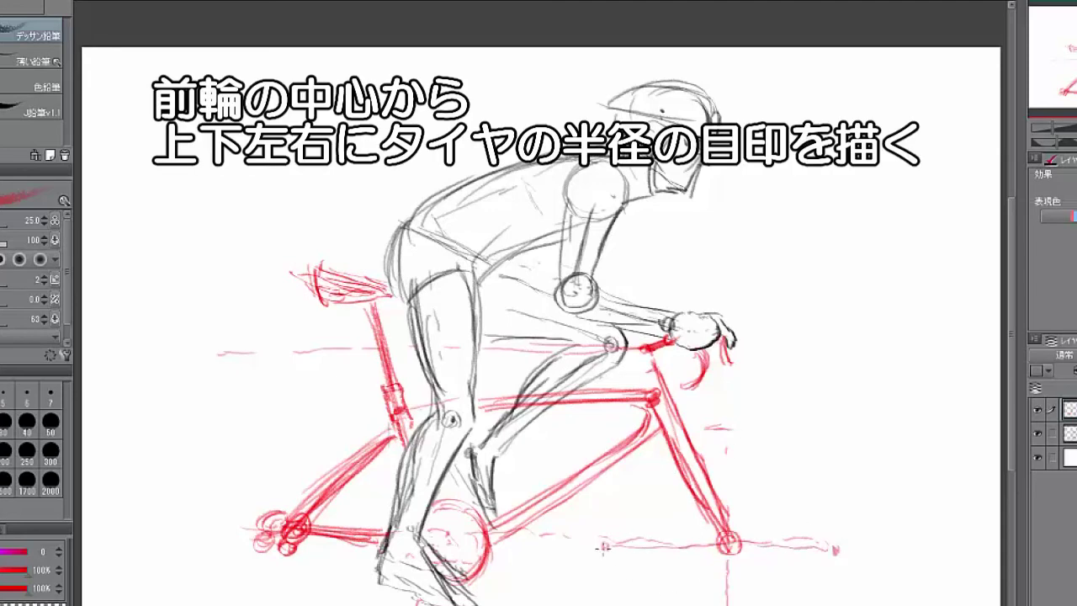
{"action": "mouse_move", "coordinate": [709, 427]}
{"action": "left_mouse_down"}
{"action": "mouse_move", "coordinate": [757, 429]}
{"action": "mouse_move", "coordinate": [735, 437]}
{"action": "mouse_move", "coordinate": [760, 429]}
{"action": "left_mouse_up"}
{"action": "left_click_drag", "start_coordinate": [602, 520], "coordinate": [600, 579]}
{"action": "mouse_move", "coordinate": [838, 525]}
{"action": "left_mouse_down"}
{"action": "mouse_move", "coordinate": [839, 577]}
{"action": "mouse_move", "coordinate": [861, 569]}
{"action": "left_mouse_up"}
Draw the round front wheel outline through the radius marks
{"action": "left_click_drag", "start_coordinate": [607, 510], "coordinate": [653, 454]}
{"action": "left_click_drag", "start_coordinate": [652, 453], "coordinate": [704, 428]}
{"action": "left_click_drag", "start_coordinate": [639, 476], "coordinate": [600, 570]}
{"action": "left_click_drag", "start_coordinate": [602, 539], "coordinate": [604, 602]}
{"action": "mouse_move", "coordinate": [744, 427]}
{"action": "left_mouse_down"}
{"action": "mouse_move", "coordinate": [817, 464]}
{"action": "mouse_move", "coordinate": [858, 540]}
{"action": "left_mouse_up"}
{"action": "mouse_move", "coordinate": [806, 454]}
{"action": "left_mouse_down"}
{"action": "mouse_move", "coordinate": [831, 484]}
{"action": "mouse_move", "coordinate": [855, 604]}
{"action": "left_mouse_up"}
{"action": "left_click_drag", "start_coordinate": [862, 557], "coordinate": [853, 604]}
Mark the rear tire's radius above and behind the rear hub, matching the front wheel's size
{"action": "left_click_drag", "start_coordinate": [255, 420], "coordinate": [321, 422]}
{"action": "left_click_drag", "start_coordinate": [150, 515], "coordinate": [152, 535]}
{"action": "left_click_drag", "start_coordinate": [242, 424], "coordinate": [306, 418]}
{"action": "left_click_drag", "start_coordinate": [168, 505], "coordinate": [158, 562]}
Draw the rear wheel outline through its marks, and add the sprocket and derailleur around the rear hub
{"action": "mouse_move", "coordinate": [173, 497]}
{"action": "left_mouse_down"}
{"action": "mouse_move", "coordinate": [233, 427]}
{"action": "mouse_move", "coordinate": [281, 417]}
{"action": "left_mouse_up"}
{"action": "left_click_drag", "start_coordinate": [173, 490], "coordinate": [160, 599]}
{"action": "left_click_drag", "start_coordinate": [172, 514], "coordinate": [164, 604]}
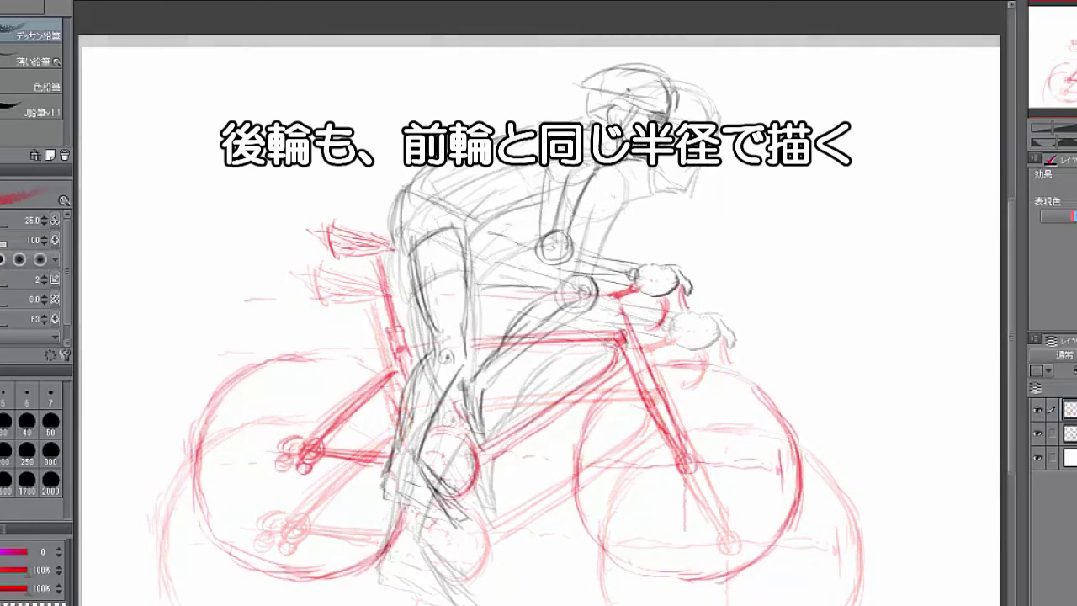
{"action": "left_click_drag", "start_coordinate": [312, 486], "coordinate": [307, 513]}
{"action": "left_click_drag", "start_coordinate": [281, 432], "coordinate": [262, 481]}
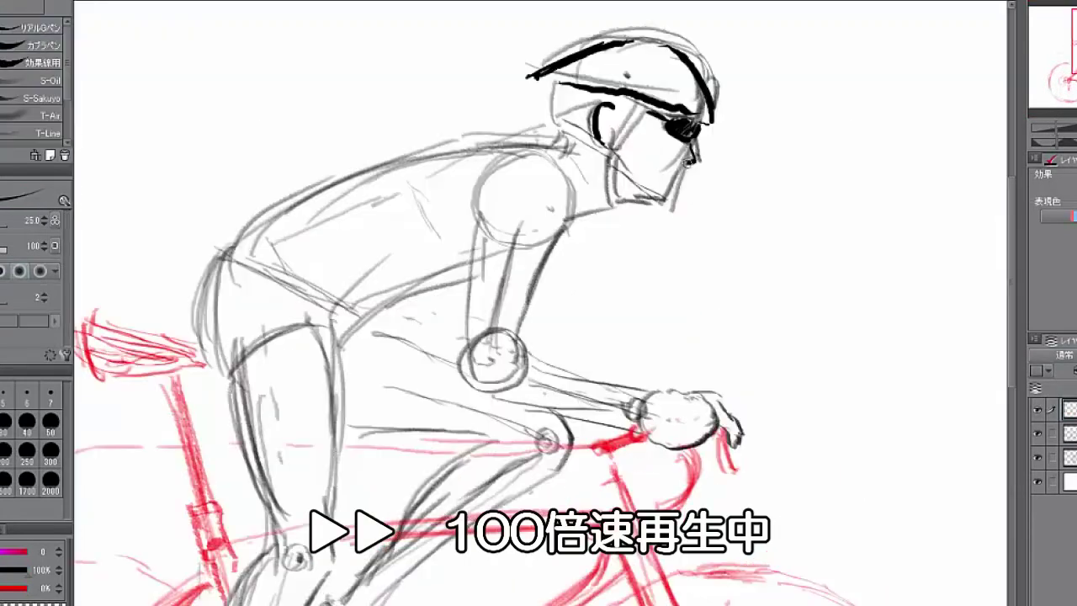
Ink the rider's arm, back and thighs along with the handlebar in black over the rough sketch
{"action": "mouse_move", "coordinate": [573, 153]}
{"action": "left_mouse_down"}
{"action": "mouse_move", "coordinate": [588, 216]}
{"action": "mouse_move", "coordinate": [525, 330]}
{"action": "mouse_move", "coordinate": [641, 389]}
{"action": "left_mouse_up"}
{"action": "left_click_drag", "start_coordinate": [242, 251], "coordinate": [505, 145]}
{"action": "left_click_drag", "start_coordinate": [592, 449], "coordinate": [638, 435]}
{"action": "left_click_drag", "start_coordinate": [698, 453], "coordinate": [637, 505]}
{"action": "key", "text": "ctrl+minus"}
{"action": "left_click_drag", "start_coordinate": [335, 279], "coordinate": [363, 420]}
{"action": "mouse_move", "coordinate": [407, 317]}
{"action": "left_mouse_down"}
{"action": "mouse_move", "coordinate": [408, 411]}
{"action": "mouse_move", "coordinate": [336, 523]}
{"action": "mouse_move", "coordinate": [488, 353]}
{"action": "left_mouse_up"}
Ink the front fork, top tube and saddle in black over the red bicycle sketch
{"action": "left_click_drag", "start_coordinate": [592, 461], "coordinate": [646, 578]}
{"action": "left_click_drag", "start_coordinate": [411, 442], "coordinate": [569, 434]}
{"action": "left_click_drag", "start_coordinate": [241, 321], "coordinate": [328, 341]}
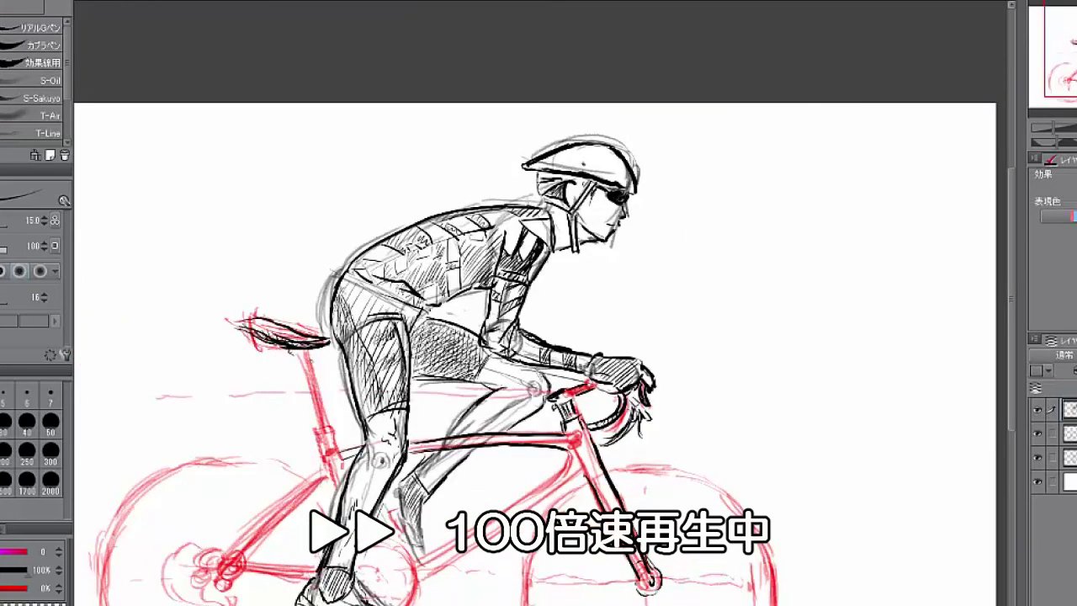
Ink the seatpost, down tube and seatstay, and add the pedal detail at the left foot
{"action": "scroll", "coordinate": [535, 303], "scroll_direction": "down", "scroll_amount": 3}
{"action": "left_click_drag", "start_coordinate": [294, 216], "coordinate": [315, 290]}
{"action": "left_click_drag", "start_coordinate": [568, 336], "coordinate": [412, 452]}
{"action": "mouse_move", "coordinate": [328, 334]}
{"action": "left_mouse_down"}
{"action": "mouse_move", "coordinate": [222, 427]}
{"action": "mouse_move", "coordinate": [229, 497]}
{"action": "left_mouse_up"}
{"action": "left_click_drag", "start_coordinate": [445, 402], "coordinate": [480, 383]}
Ink the rear and front wheel outlines in black over the red circles
{"action": "left_click_drag", "start_coordinate": [201, 326], "coordinate": [171, 545]}
{"action": "left_click_drag", "start_coordinate": [171, 547], "coordinate": [308, 530]}
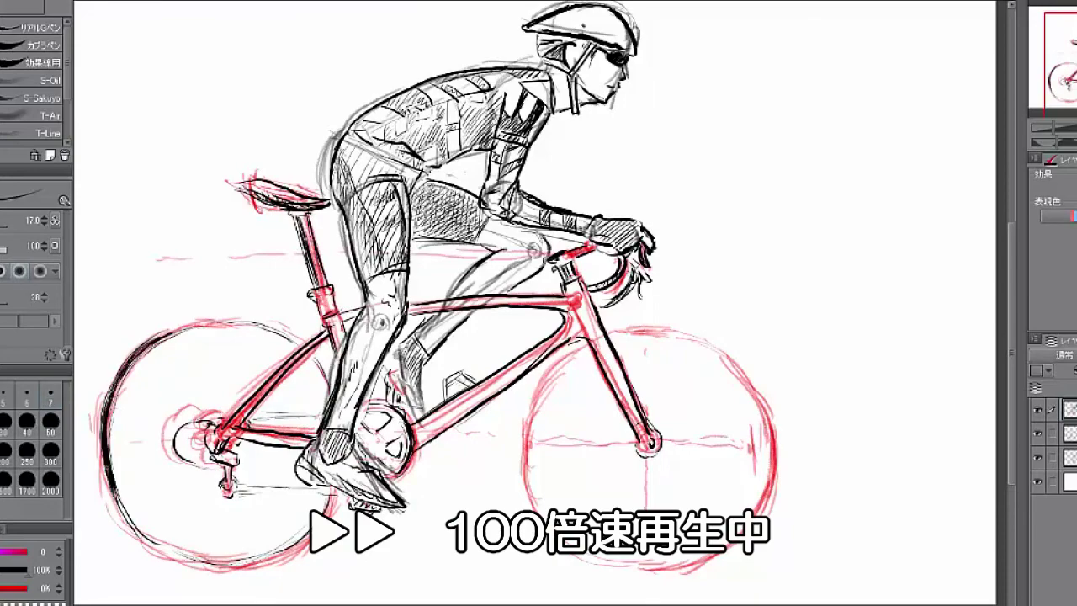
{"action": "left_click_drag", "start_coordinate": [172, 334], "coordinate": [302, 340]}
{"action": "left_click_drag", "start_coordinate": [609, 333], "coordinate": [766, 510]}
{"action": "left_click_drag", "start_coordinate": [586, 345], "coordinate": [539, 524]}
Hide the two rough sketch layers and thicken the rear tire's inked outline
{"action": "left_click", "coordinate": [1037, 433]}
{"action": "left_click", "coordinate": [1037, 458]}
{"action": "left_click_drag", "start_coordinate": [224, 316], "coordinate": [335, 394]}
{"action": "left_click_drag", "start_coordinate": [161, 338], "coordinate": [113, 471]}
Add ground lines beneath both wheels, and finish the ink and hatching on the down tube and head tube
{"action": "left_click_drag", "start_coordinate": [176, 569], "coordinate": [508, 563]}
{"action": "left_click_drag", "start_coordinate": [705, 562], "coordinate": [817, 560]}
{"action": "left_click_drag", "start_coordinate": [559, 337], "coordinate": [416, 446]}
{"action": "left_click_drag", "start_coordinate": [572, 301], "coordinate": [601, 347]}
Add a new layer and paint blurred gray vertical tree trunks behind the cyclist with the soft airbrush
{"action": "key", "text": "ctrl+minus"}
{"action": "key", "text": "ctrl+shift+n"}
{"action": "left_click_drag", "start_coordinate": [248, 40], "coordinate": [227, 242]}
{"action": "left_click_drag", "start_coordinate": [160, 25], "coordinate": [156, 311]}
{"action": "left_click_drag", "start_coordinate": [842, 42], "coordinate": [841, 335]}
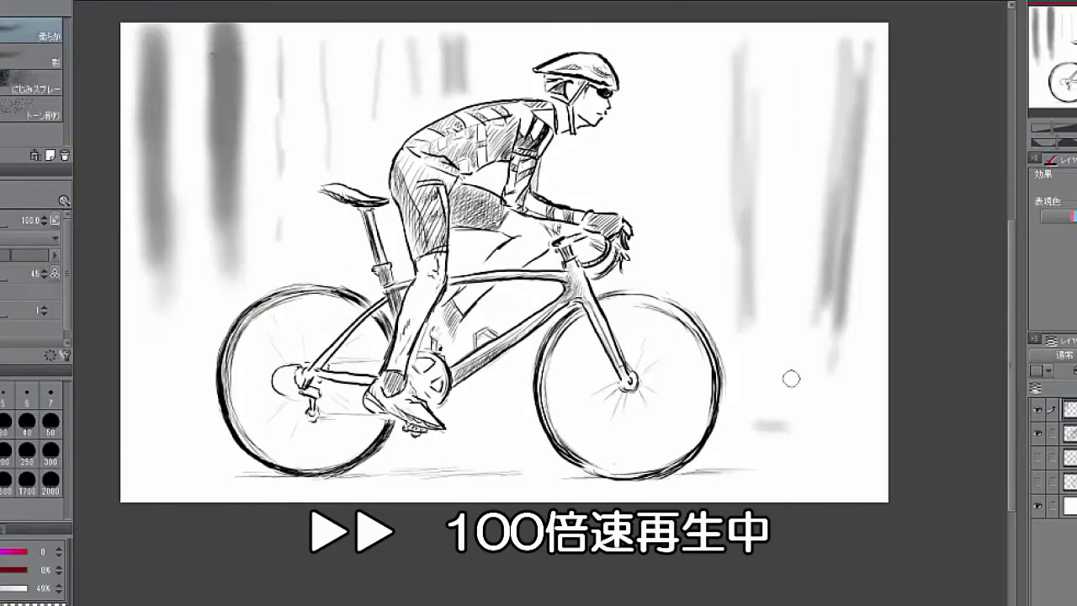
{"action": "left_click_drag", "start_coordinate": [841, 42], "coordinate": [841, 377]}
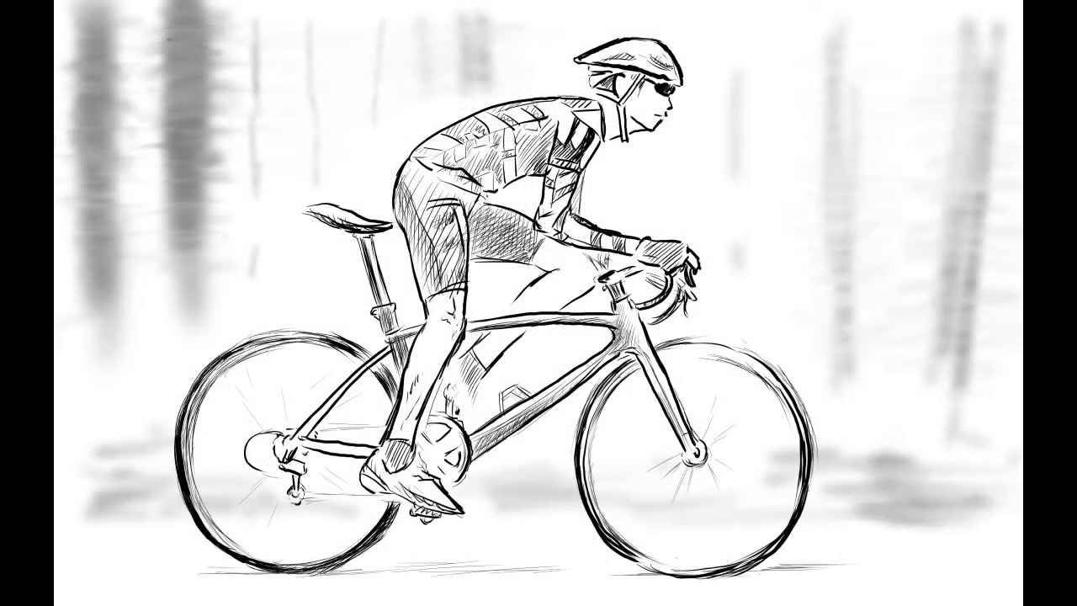